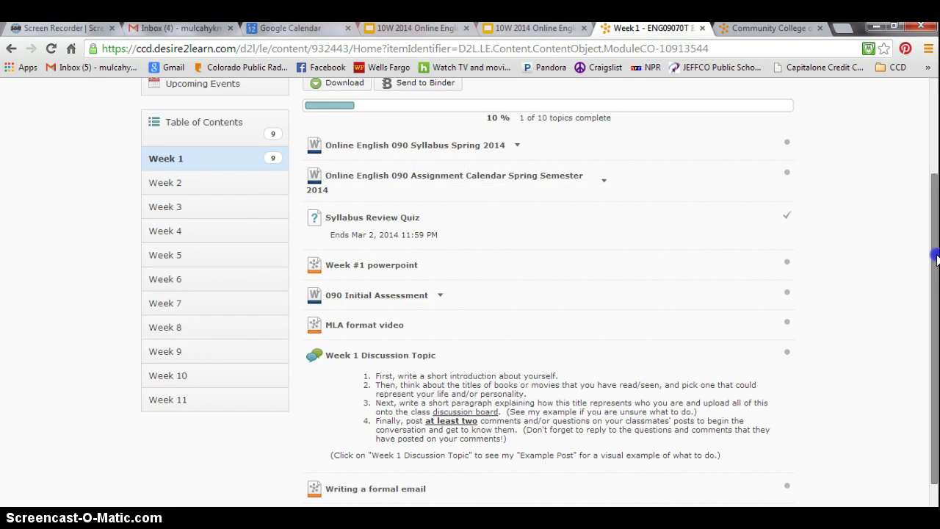
# - Look over the Week 1 content list and open the Week 1 Discussion Topic
pyautogui.moveTo(938, 257); pyautogui.dragTo(938, 291)
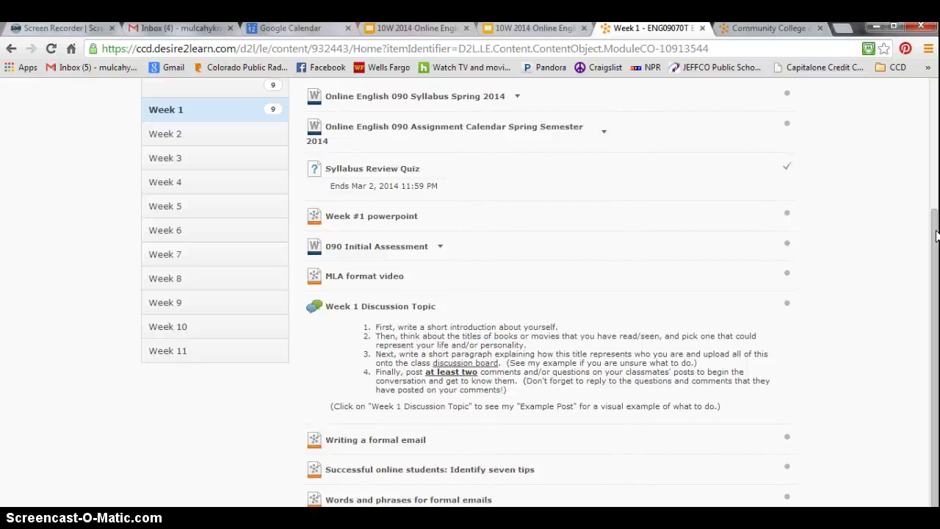
pyautogui.moveTo(936, 262); pyautogui.dragTo(929, 103)
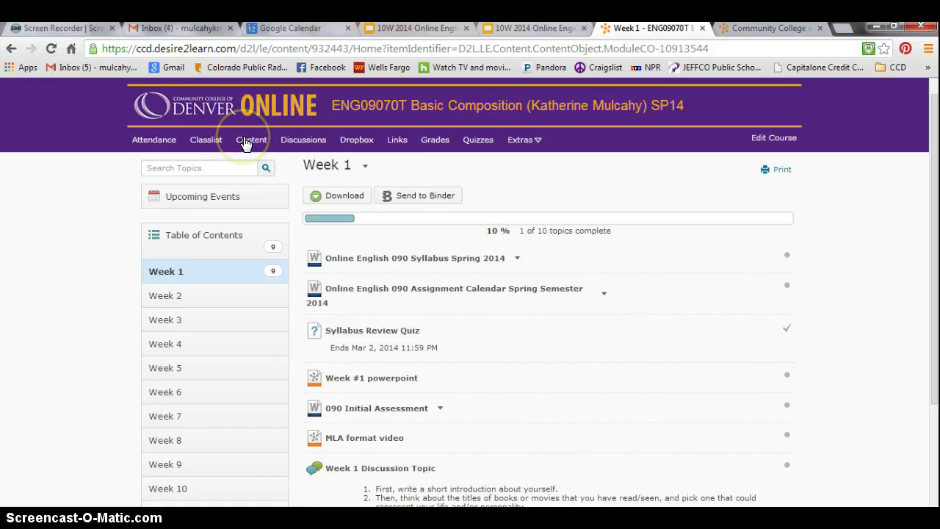
pyautogui.click(936, 269)
pyautogui.moveTo(936, 269); pyautogui.dragTo(936, 340)
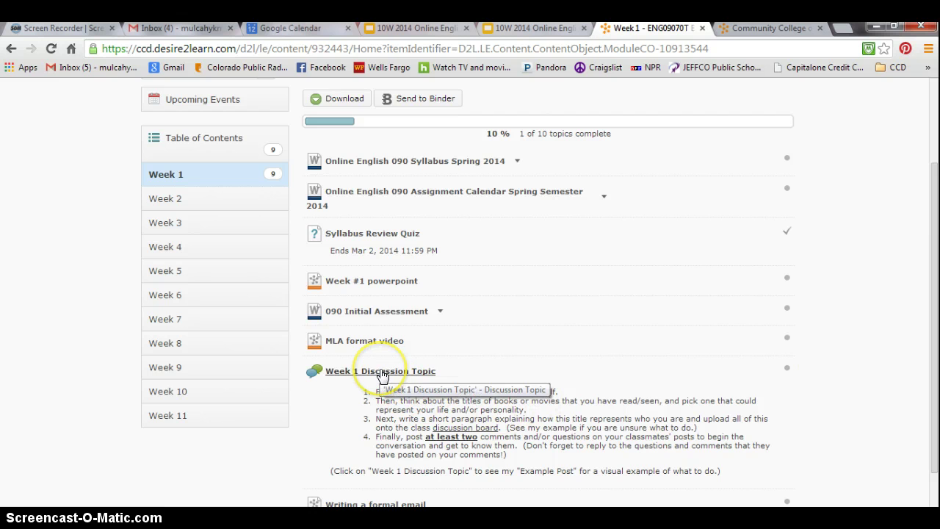
pyautogui.moveTo(927, 262); pyautogui.dragTo(927, 153)
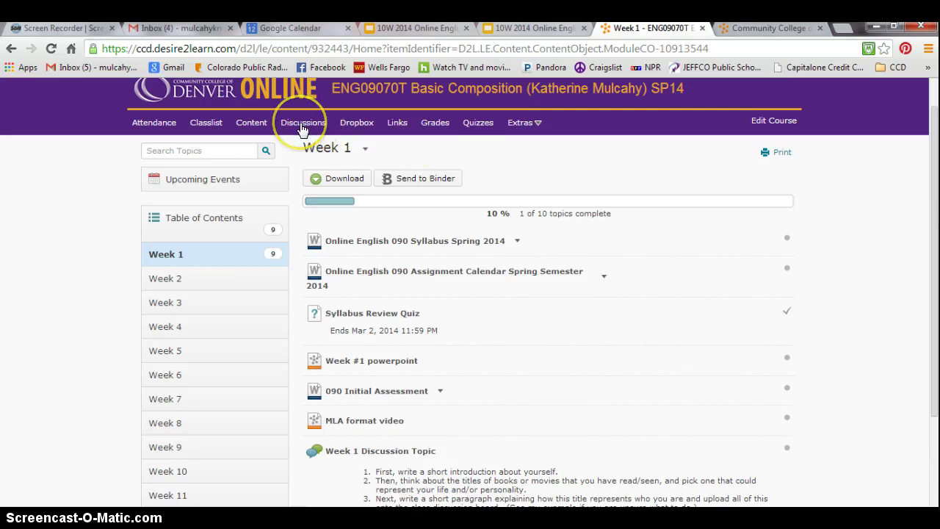
pyautogui.click(385, 454)
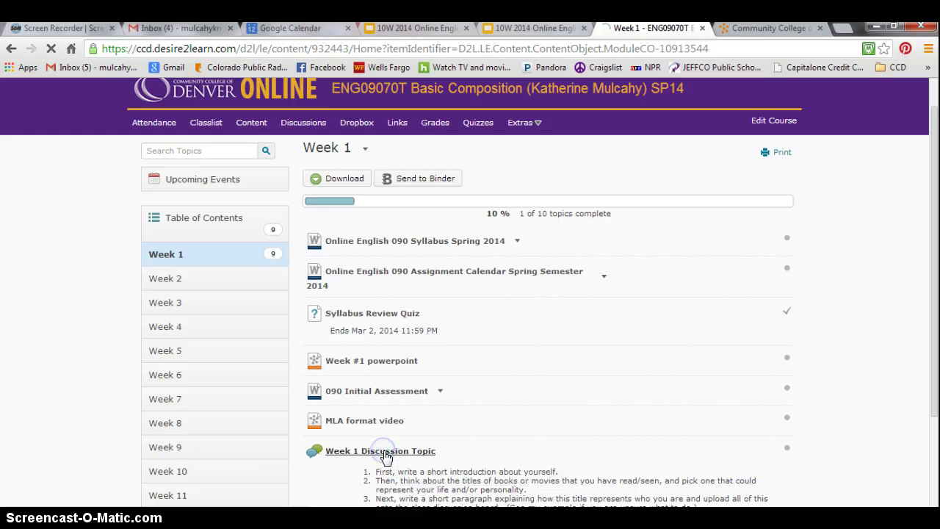
pyautogui.click(347, 420)
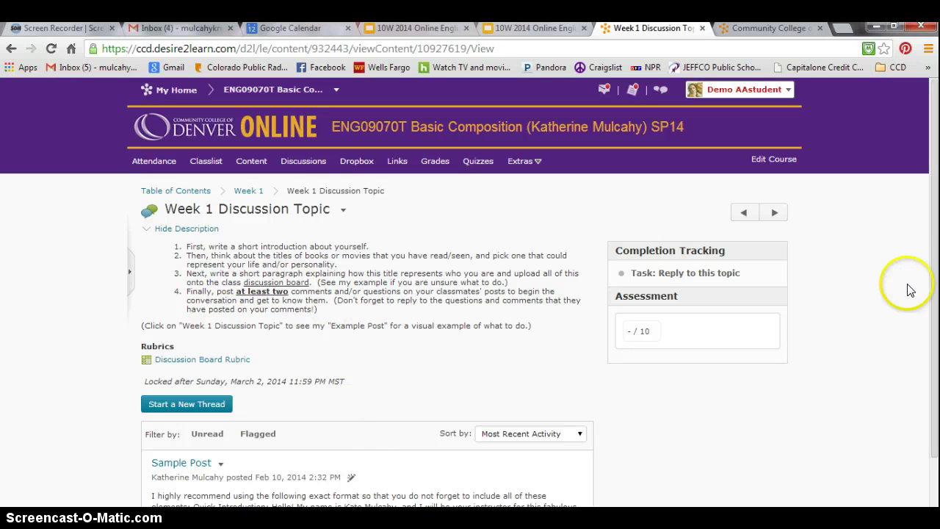
# - Open the Sample Post thread in the discussion topic and highlight its red recommendation about using the exact format
pyautogui.click(934, 245)
pyautogui.moveTo(934, 245); pyautogui.dragTo(934, 295)
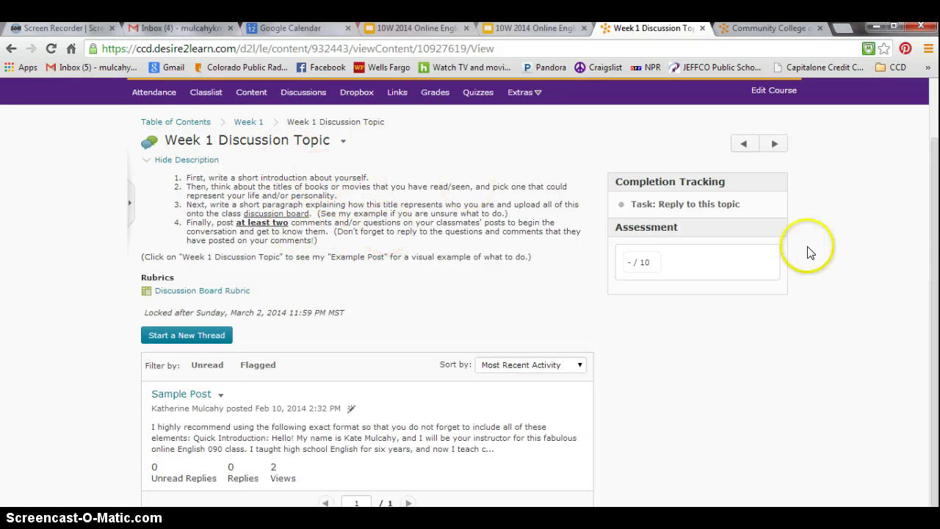
pyautogui.click(935, 294)
pyautogui.moveTo(935, 294); pyautogui.dragTo(935, 297)
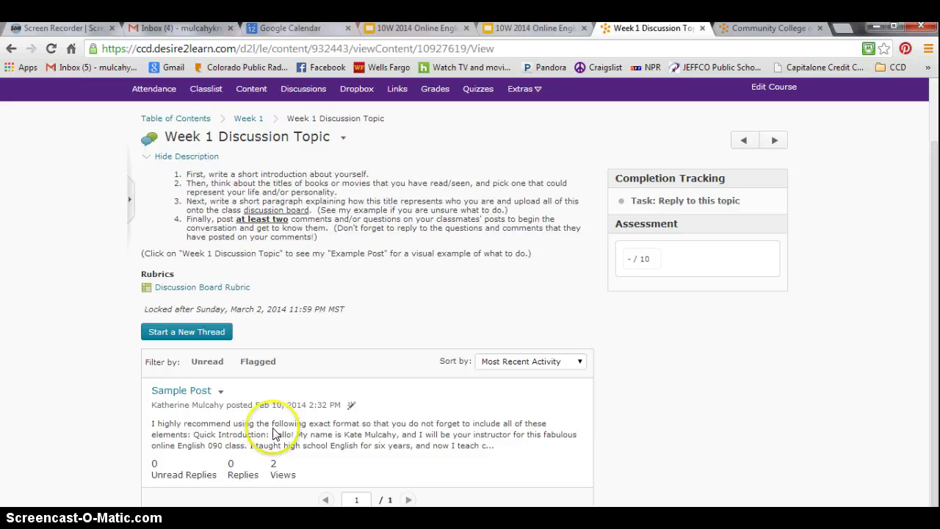
pyautogui.click(181, 391)
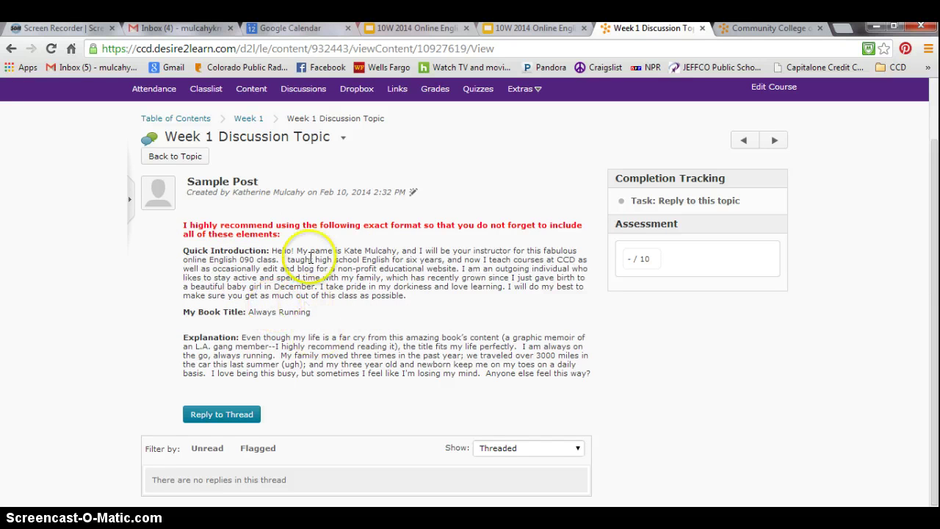
pyautogui.moveTo(290, 237); pyautogui.dragTo(184, 225)
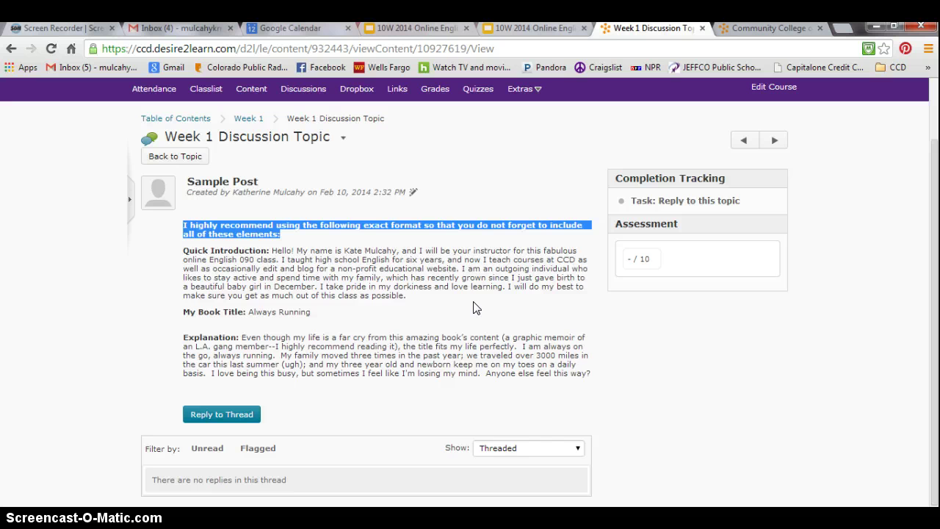
# - Start a reply to the Sample Post thread with the text "dkjfsdkjfbslkjdfb Hey I really liked your post."
pyautogui.click(217, 416)
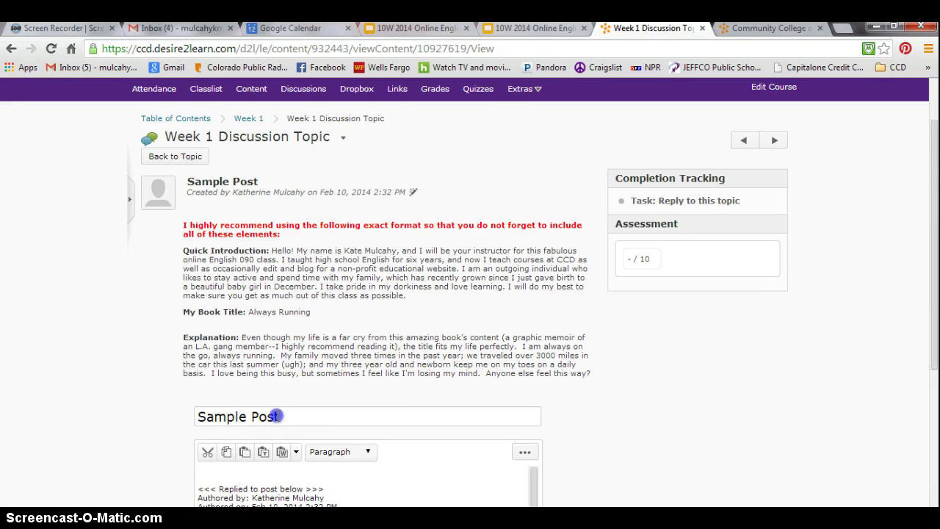
pyautogui.moveTo(279, 416); pyautogui.dragTo(150, 420)
pyautogui.click(262, 470)
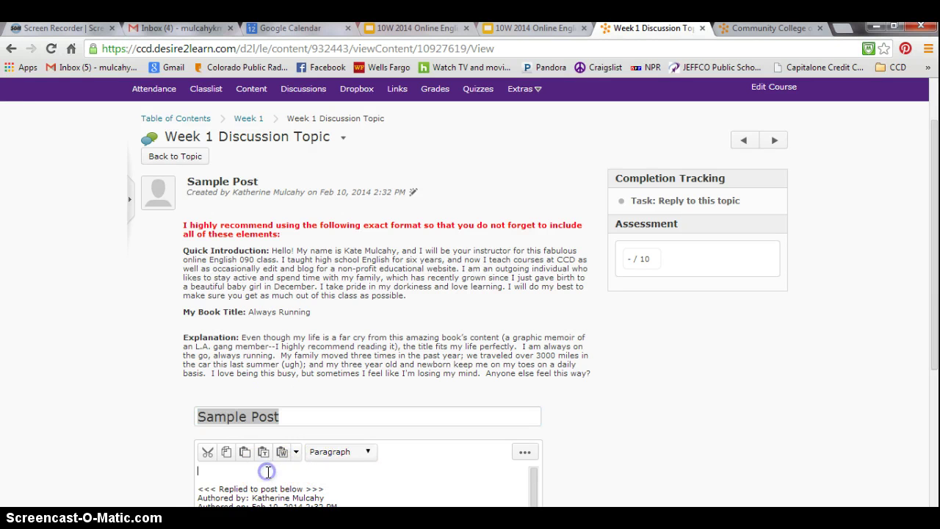
pyautogui.write('dkjfsdkjfbslkjdfbl')
pyautogui.write('ey I really')
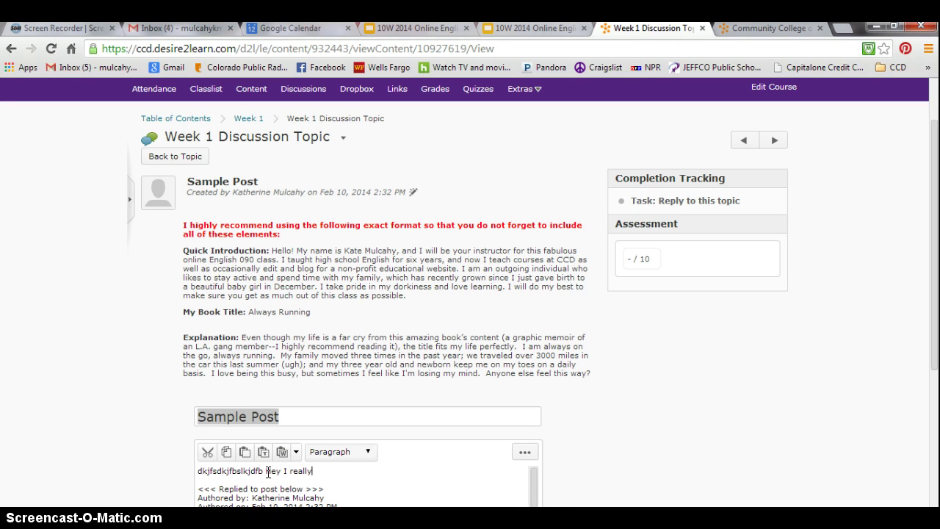
pyautogui.write(' liked your post.')
pyautogui.moveTo(266, 471); pyautogui.dragTo(383, 458)
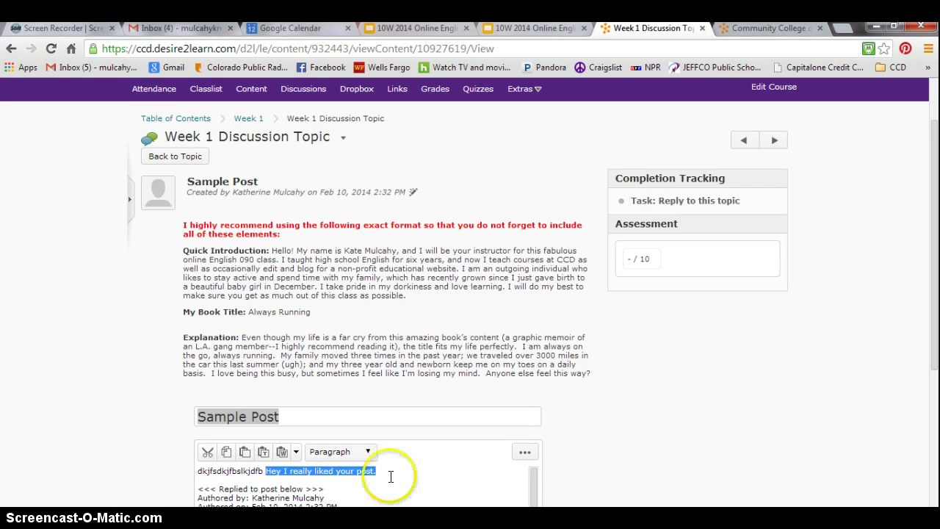
pyautogui.click(393, 471)
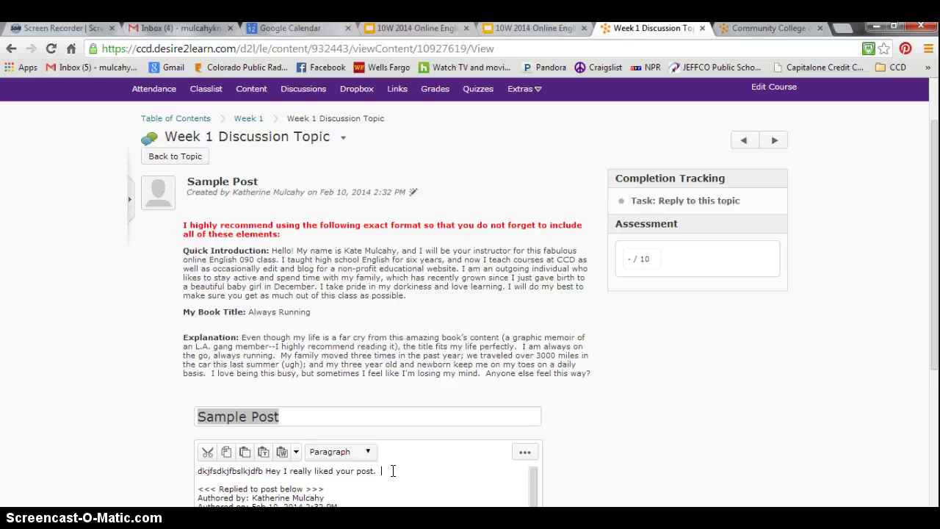
pyautogui.moveTo(393, 471); pyautogui.dragTo(266, 471)
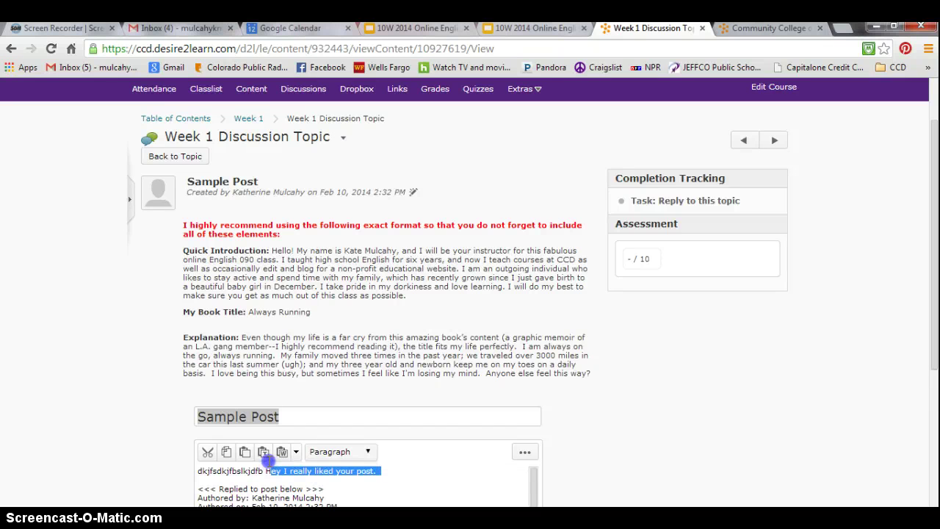
pyautogui.click(416, 472)
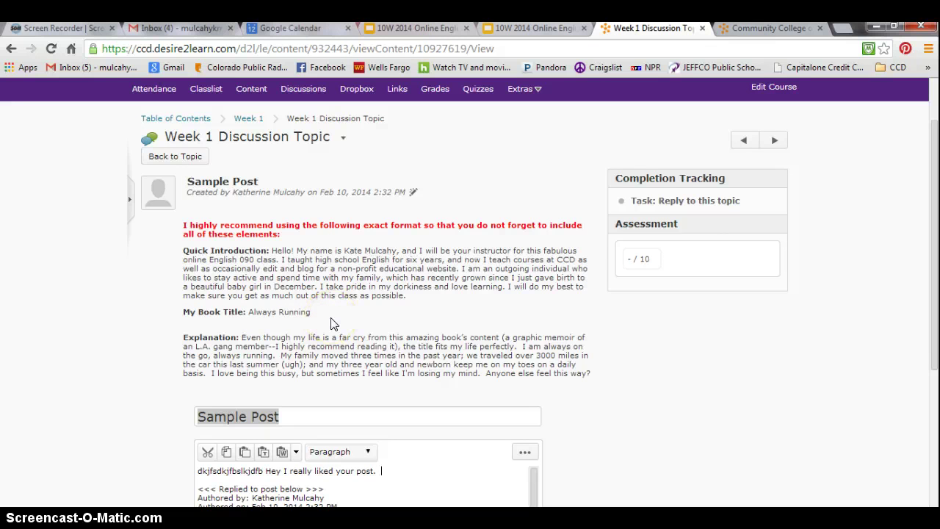
# - Continue the reply with "I wonder what it was like to teach high school for that long. Do you have any interesting stories?"
pyautogui.click(437, 436)
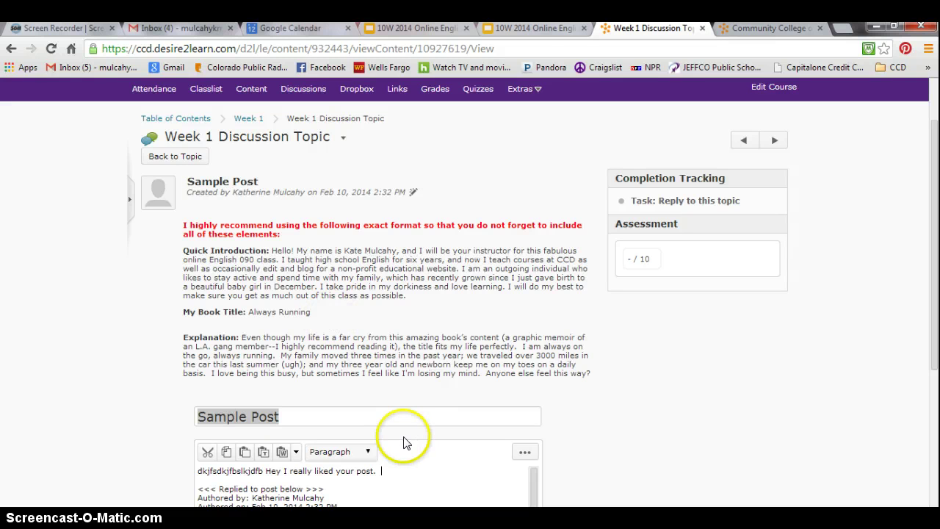
pyautogui.click(390, 473)
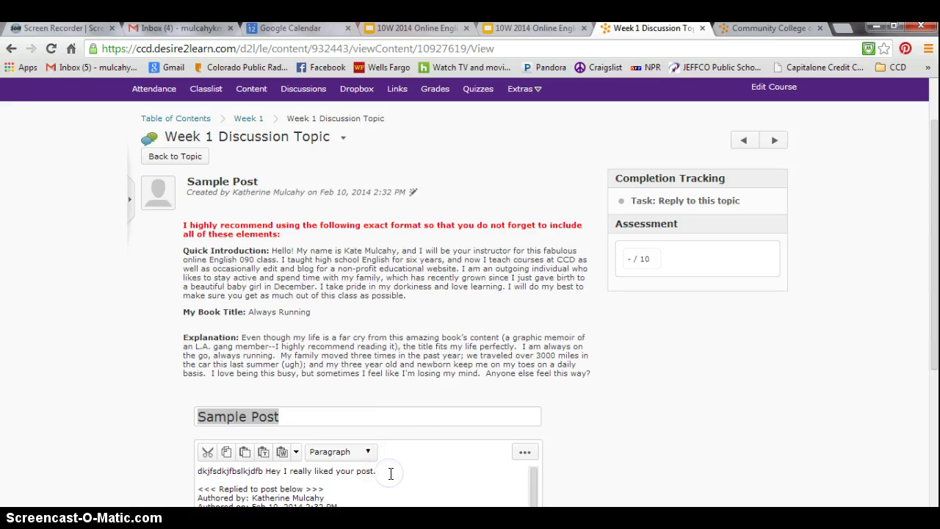
pyautogui.write('I')
pyautogui.press('BackSpace')
pyautogui.press('BackSpace')
pyautogui.press('BackSpace')
pyautogui.write('wonder what it was like')
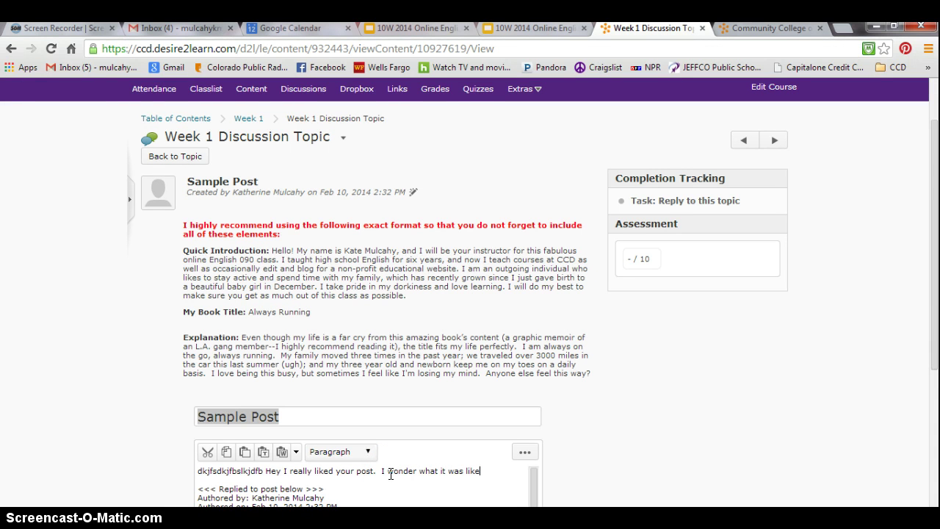
pyautogui.write(' to tea')
pyautogui.press('BackSpace')
pyautogui.press('BackSpace')
pyautogui.write('teach high school for')
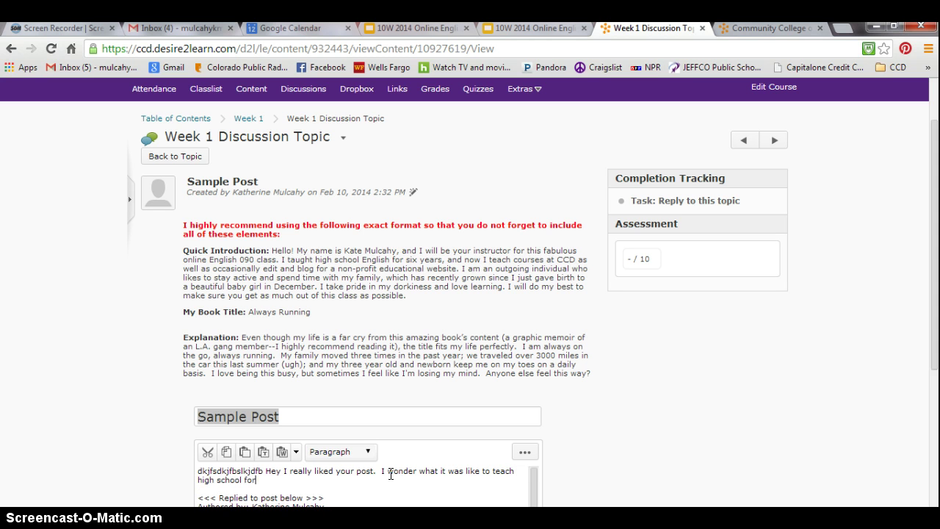
pyautogui.write(' that long.  Do you have any in')
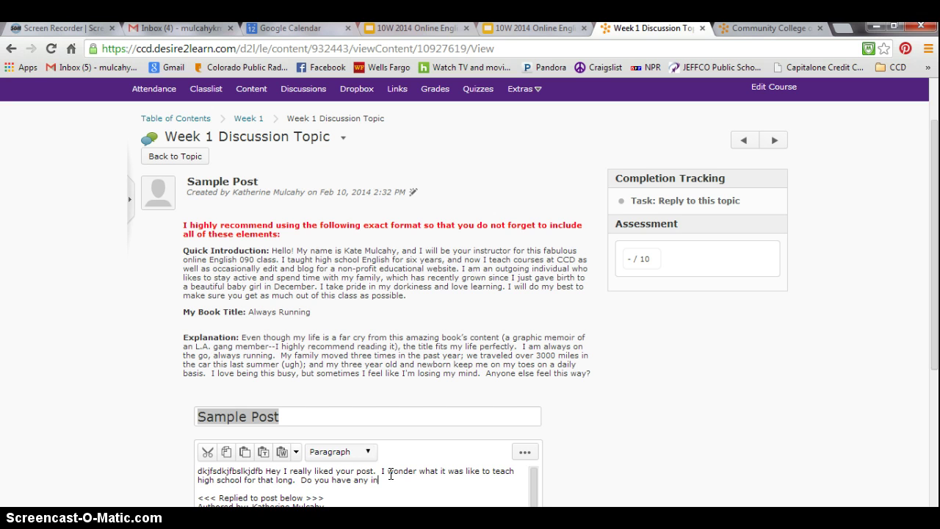
pyautogui.write('teresting stories?')
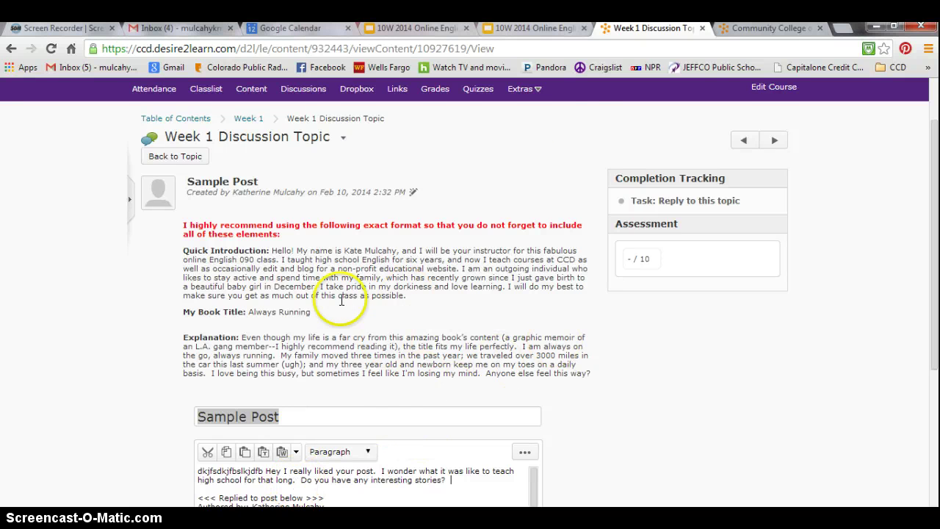
# - Cancel the drafted reply to the Sample Post thread without posting it
pyautogui.click(929, 307)
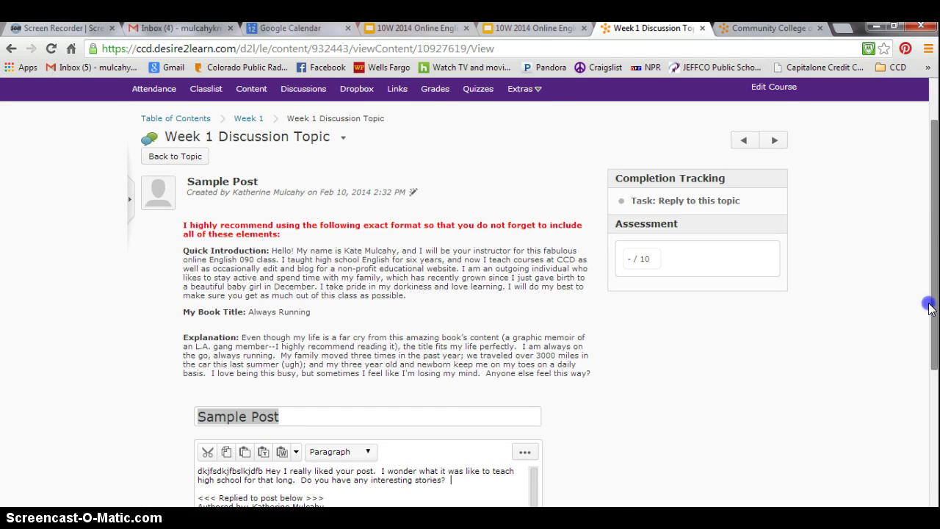
pyautogui.moveTo(930, 307); pyautogui.dragTo(928, 367)
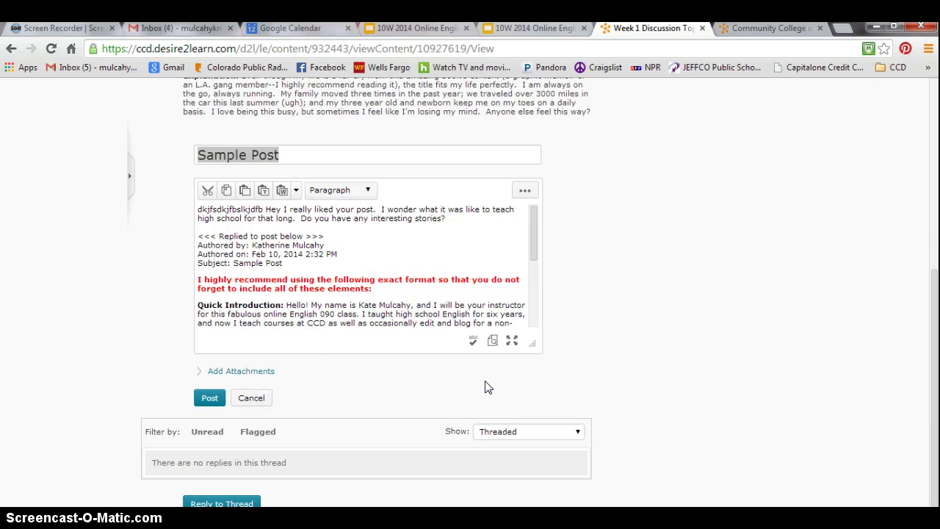
pyautogui.click(253, 401)
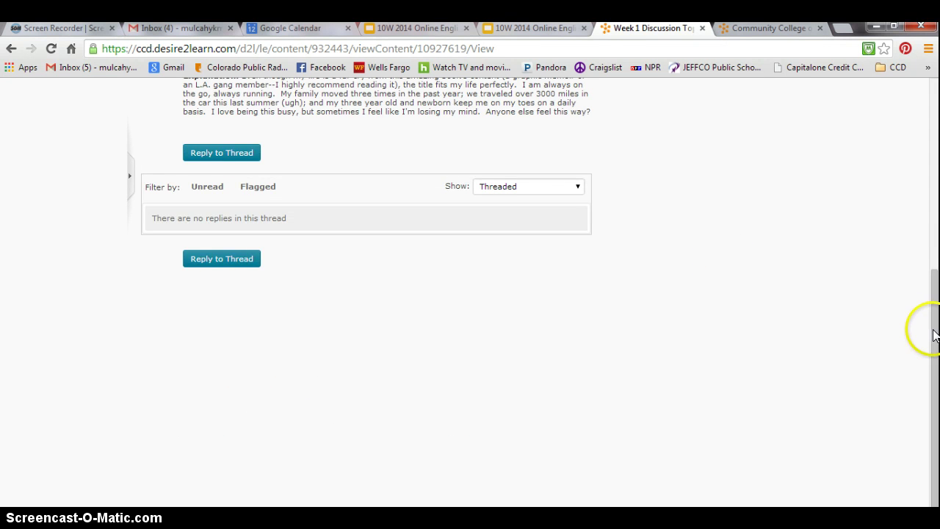
# - Return to the Week 1 Discussion Topic through the Week 1 content, examine the Discussion Board Rubric enlarged, and close it
pyautogui.moveTo(934, 335); pyautogui.dragTo(925, 207)
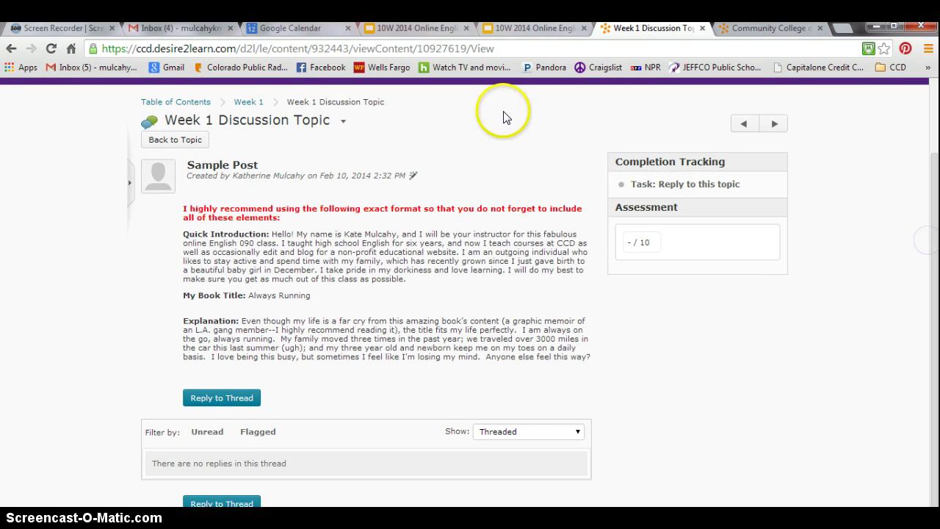
pyautogui.click(249, 103)
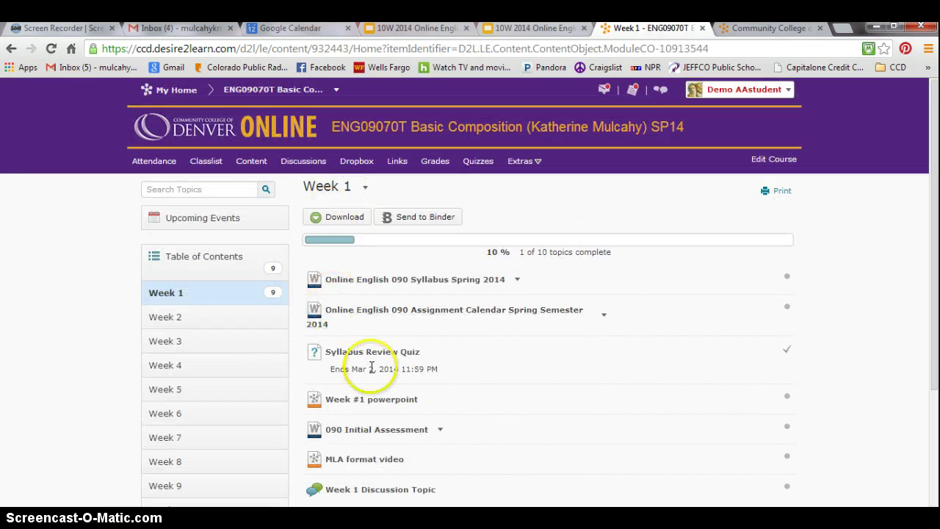
pyautogui.click(372, 490)
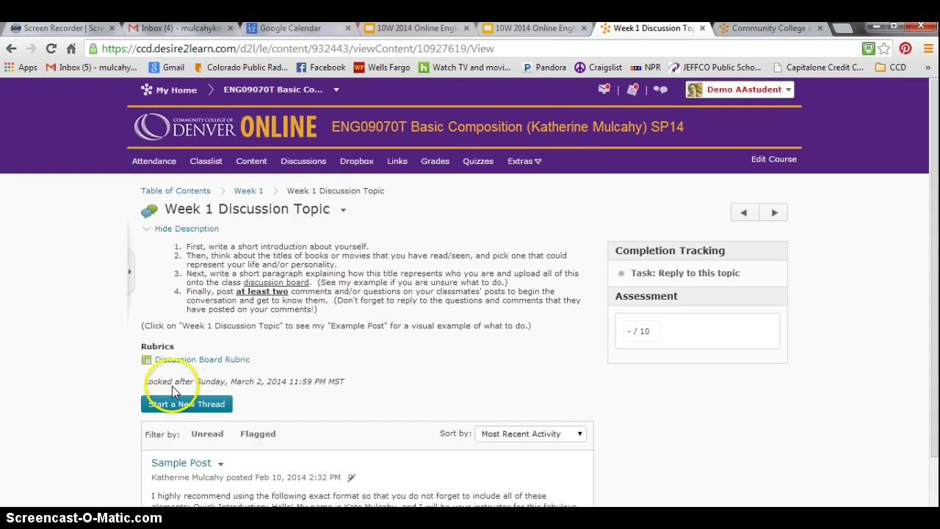
pyautogui.click(189, 360)
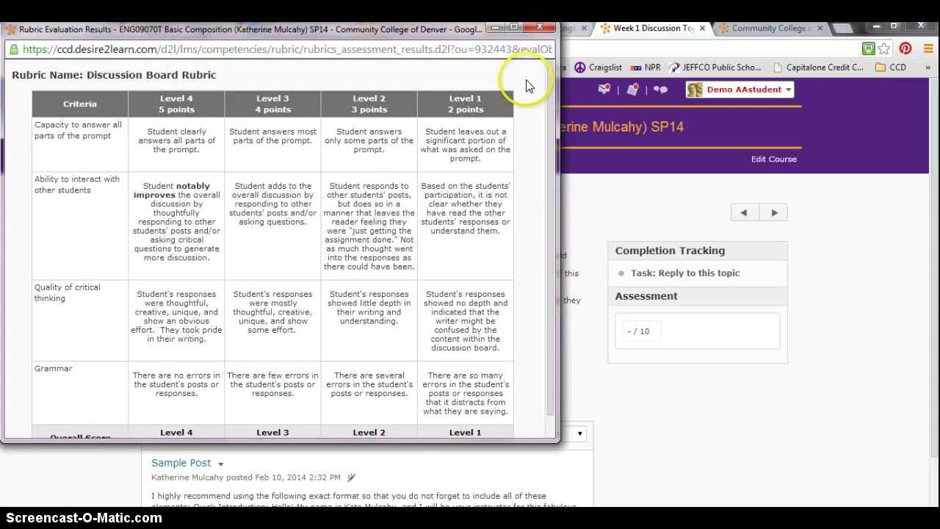
pyautogui.doubleClick(515, 28)
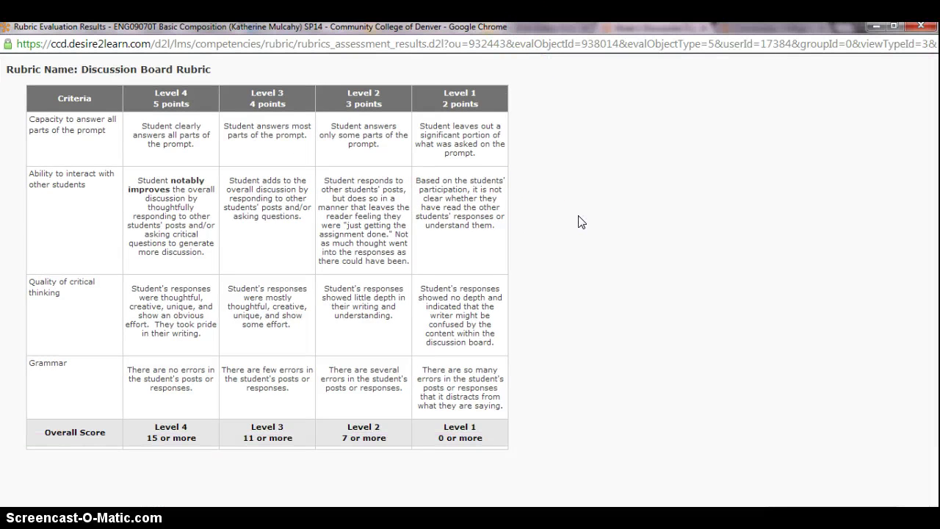
pyautogui.click(920, 26)
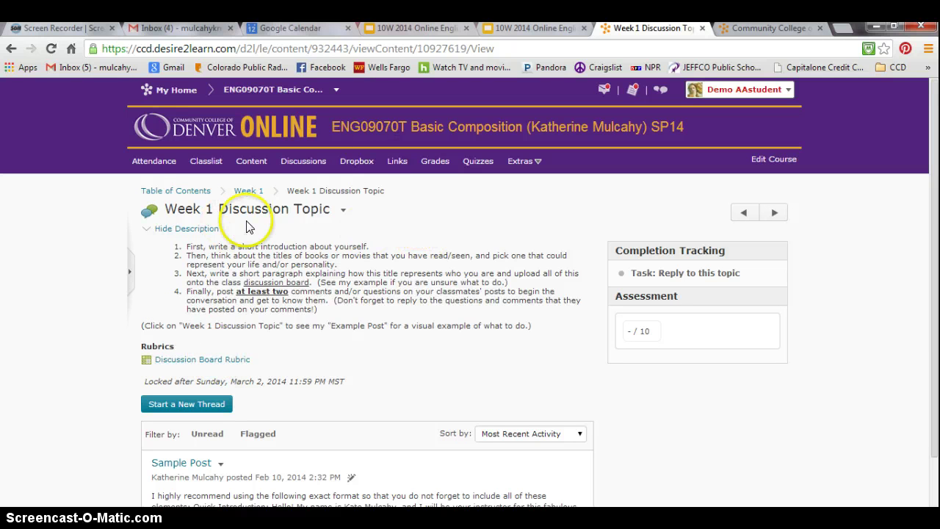
# - Go to the course homepage and open the unread dropbox feedback for Journal entry #1
pyautogui.click(303, 89)
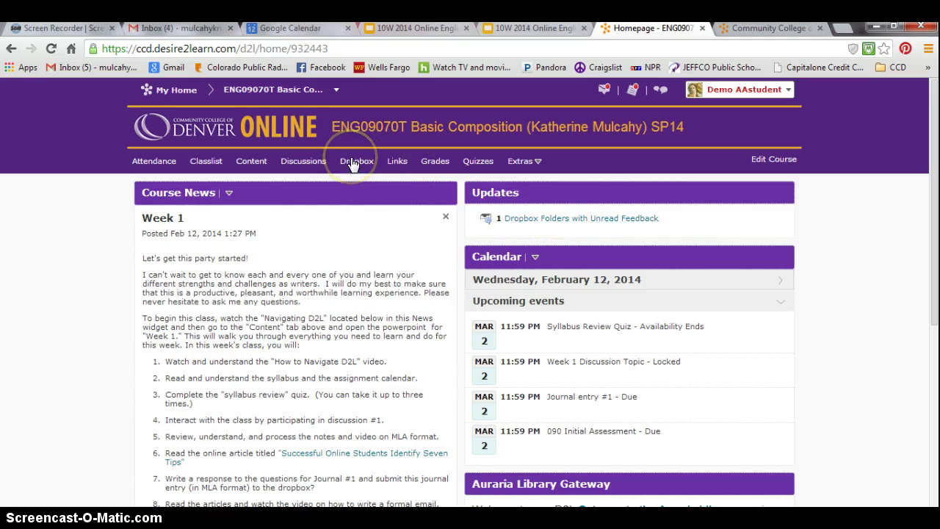
pyautogui.click(523, 219)
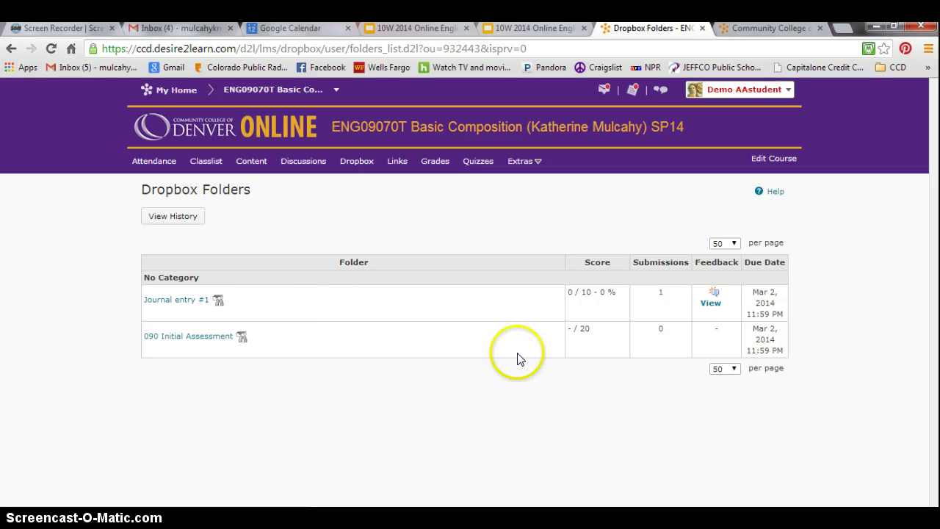
pyautogui.click(709, 302)
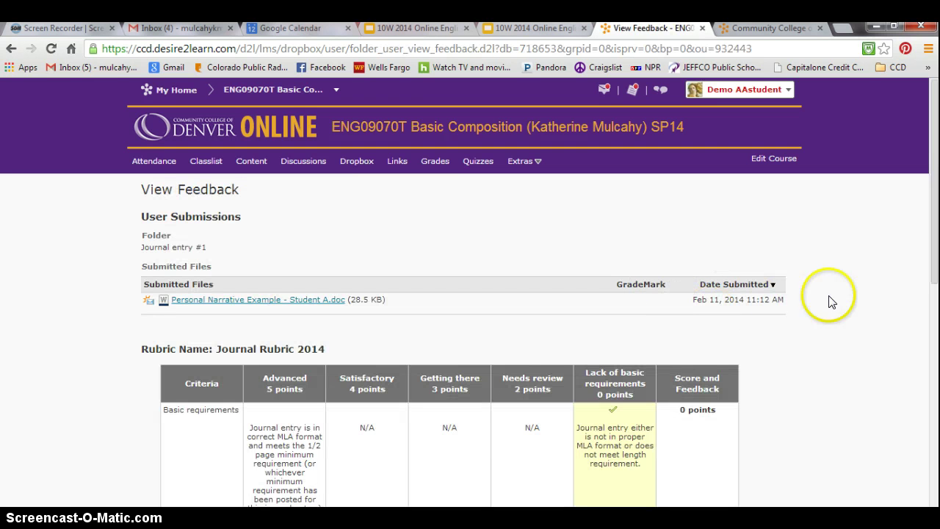
# - Examine the Journal Rubric 2014 scoring for Journal entry #1, highlighting the length requirement and the plagiarism remark in the dropbox feedback
pyautogui.moveTo(935, 199); pyautogui.dragTo(936, 266)
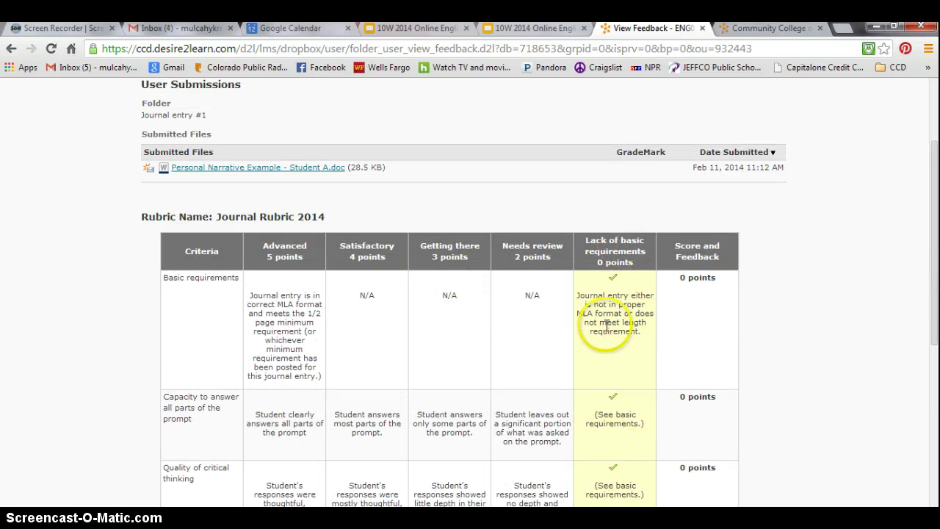
pyautogui.click(935, 220)
pyautogui.moveTo(936, 221); pyautogui.dragTo(932, 291)
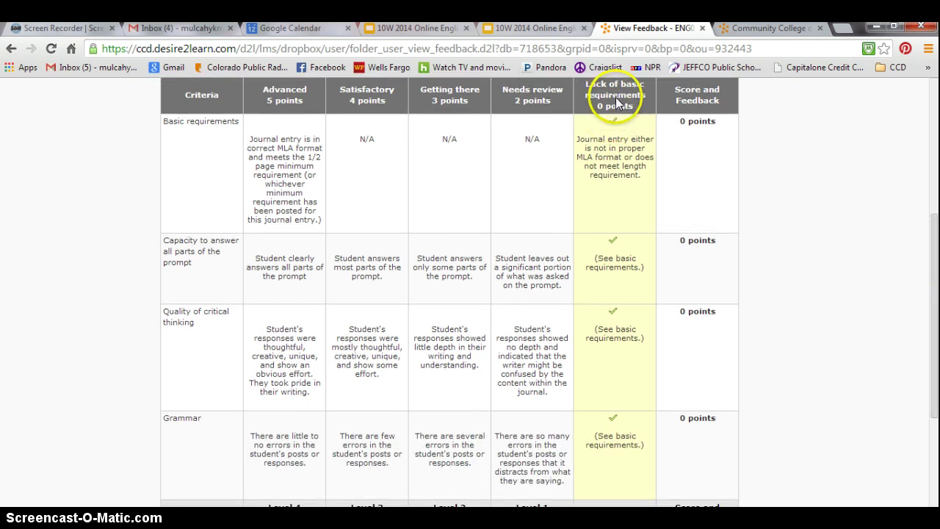
pyautogui.moveTo(589, 165); pyautogui.dragTo(613, 175)
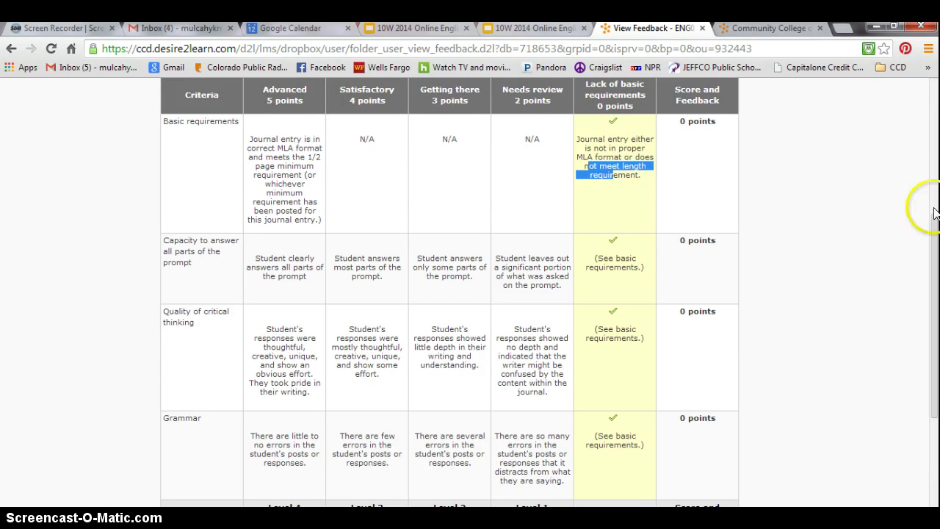
pyautogui.moveTo(933, 215); pyautogui.dragTo(936, 342)
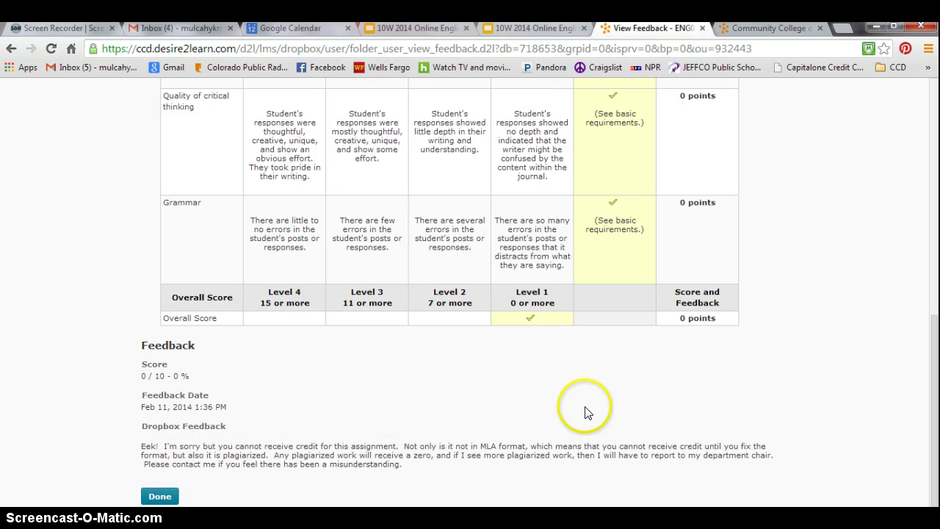
pyautogui.moveTo(272, 455); pyautogui.dragTo(354, 456)
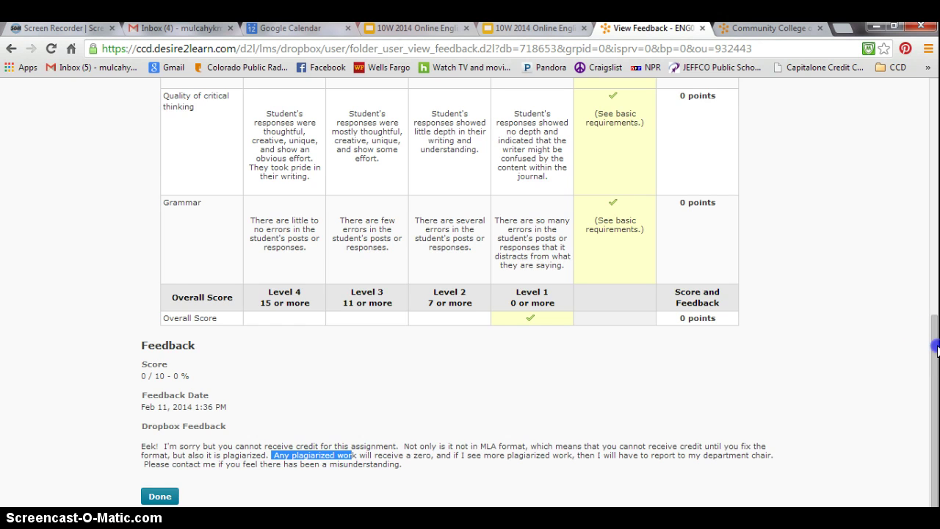
pyautogui.moveTo(937, 347); pyautogui.dragTo(936, 129)
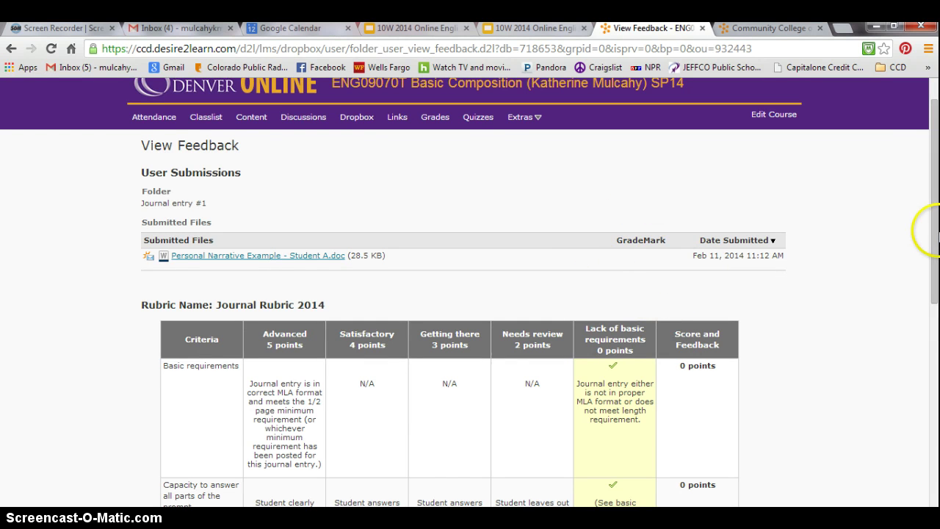
pyautogui.moveTo(934, 229); pyautogui.dragTo(934, 216)
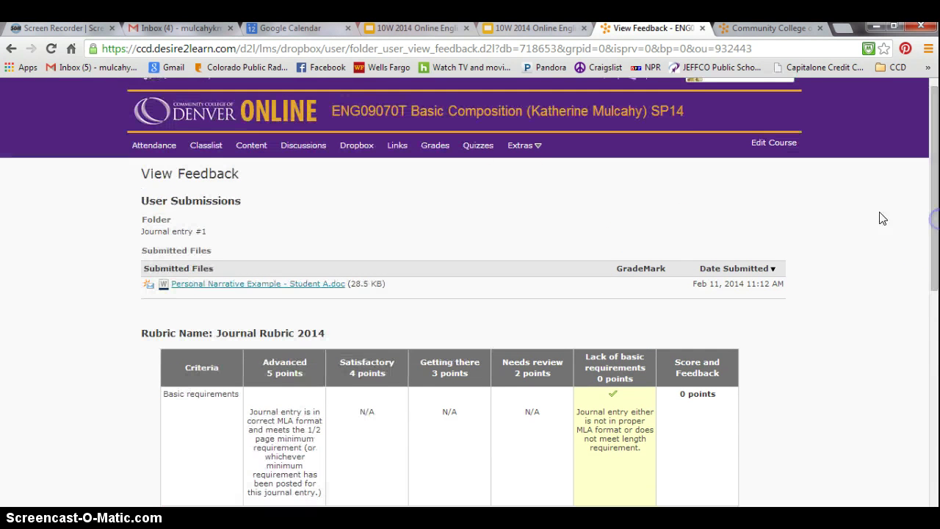
# - Open the 090 Initial Assessment dropbox folder and review its rubric down to the file submission area
pyautogui.click(338, 179)
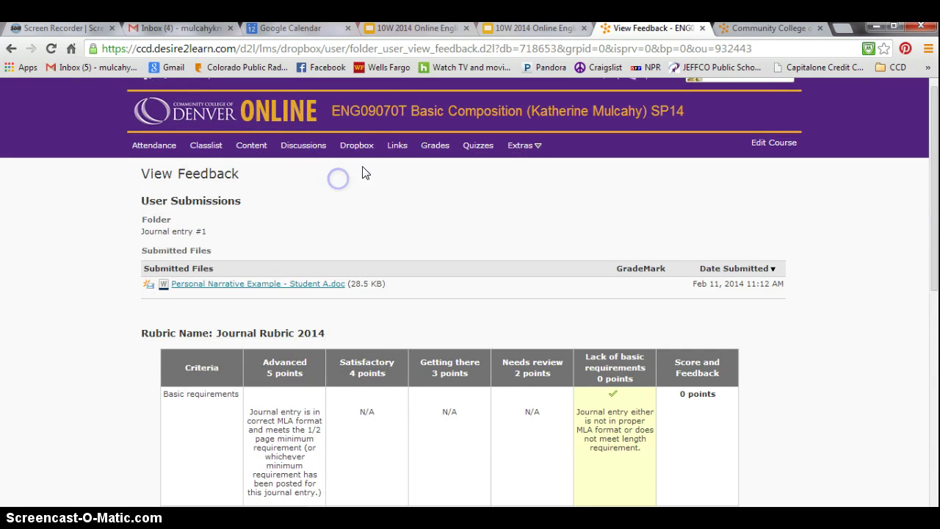
pyautogui.click(357, 146)
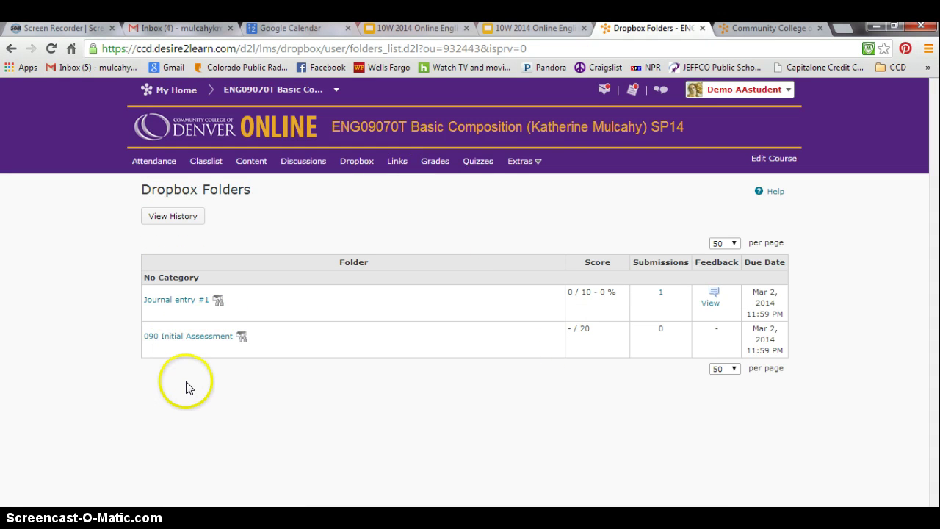
pyautogui.click(193, 344)
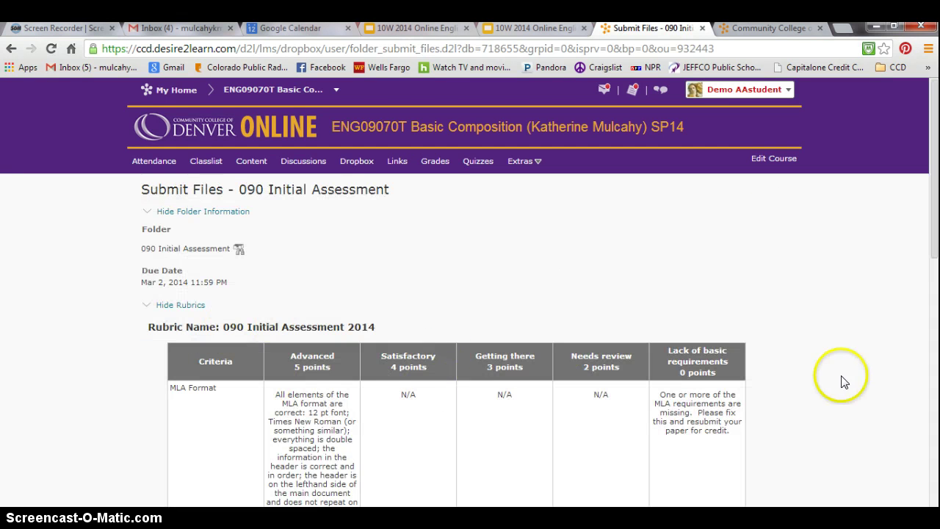
pyautogui.moveTo(935, 227); pyautogui.dragTo(933, 316)
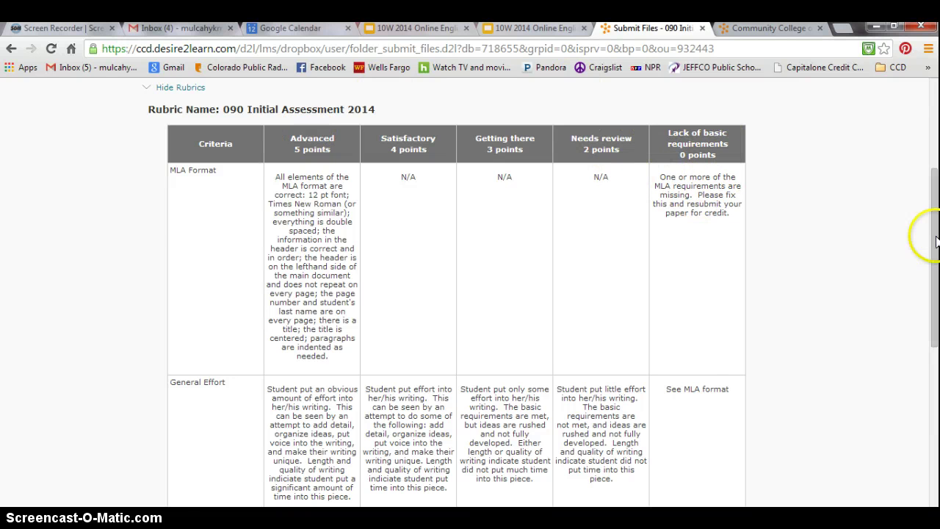
pyautogui.moveTo(934, 254); pyautogui.dragTo(915, 434)
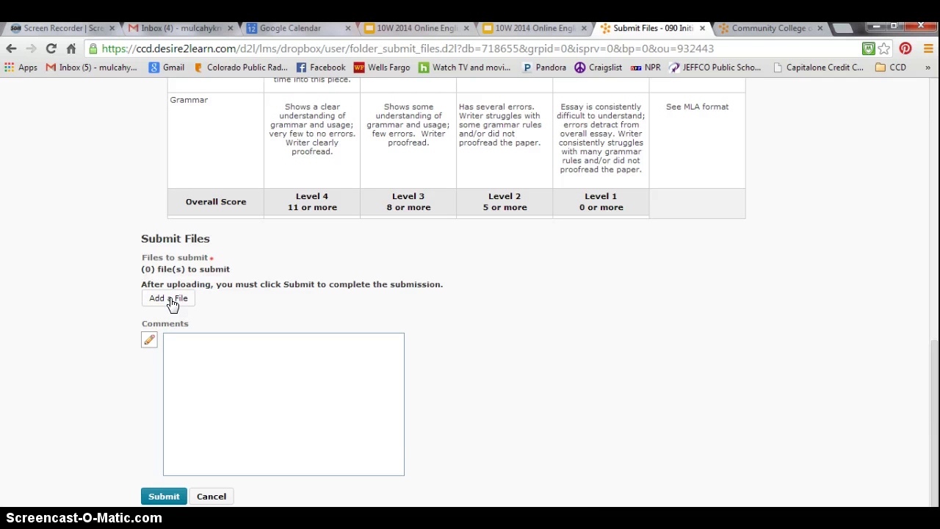
# - Show how to upload a file from the computer for the 090 Initial Assessment, and close the file dialogs without adding anything
pyautogui.click(450, 179)
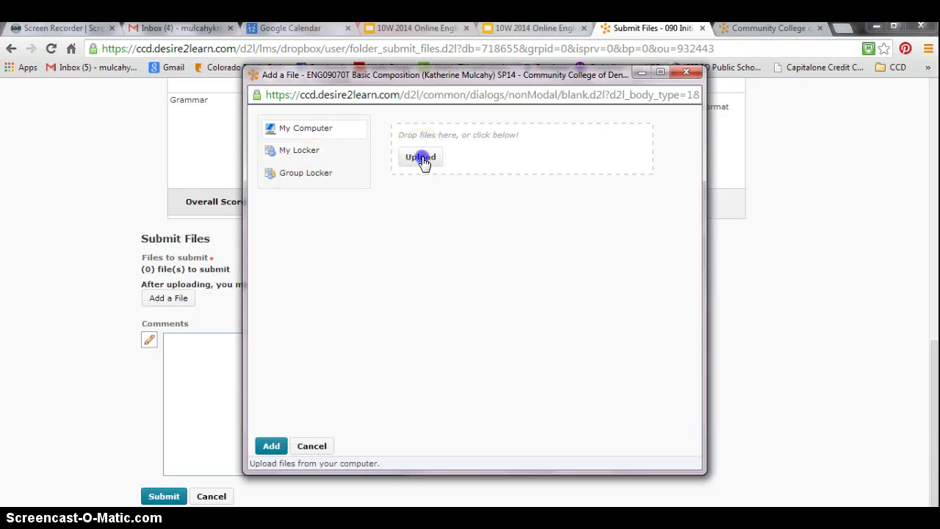
pyautogui.click(422, 160)
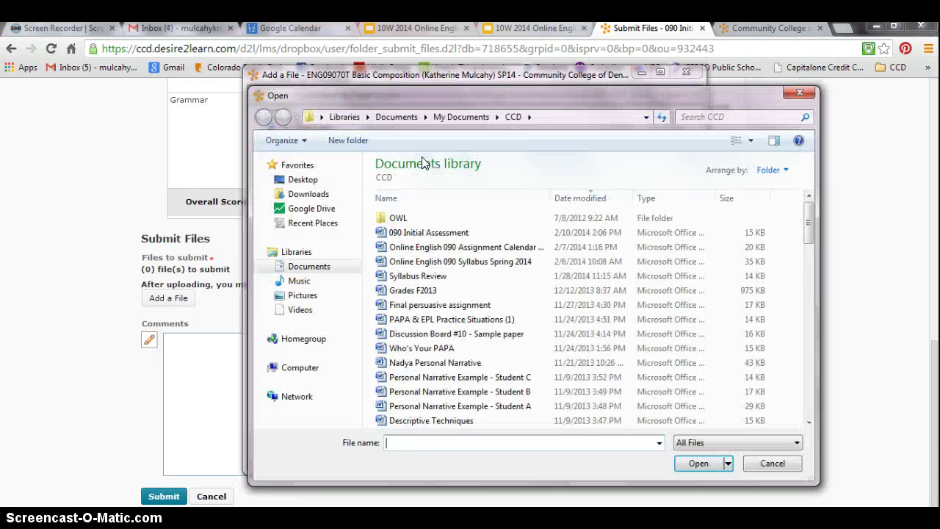
pyautogui.click(785, 465)
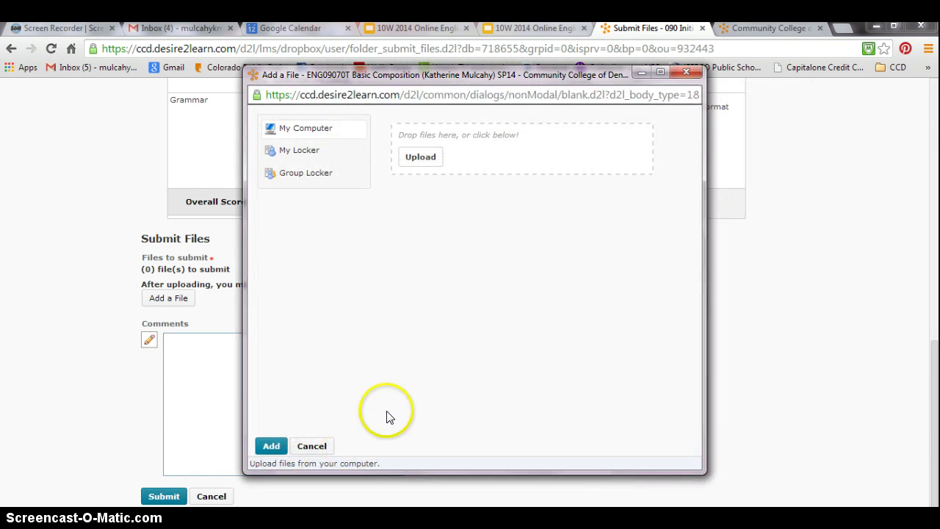
pyautogui.click(686, 72)
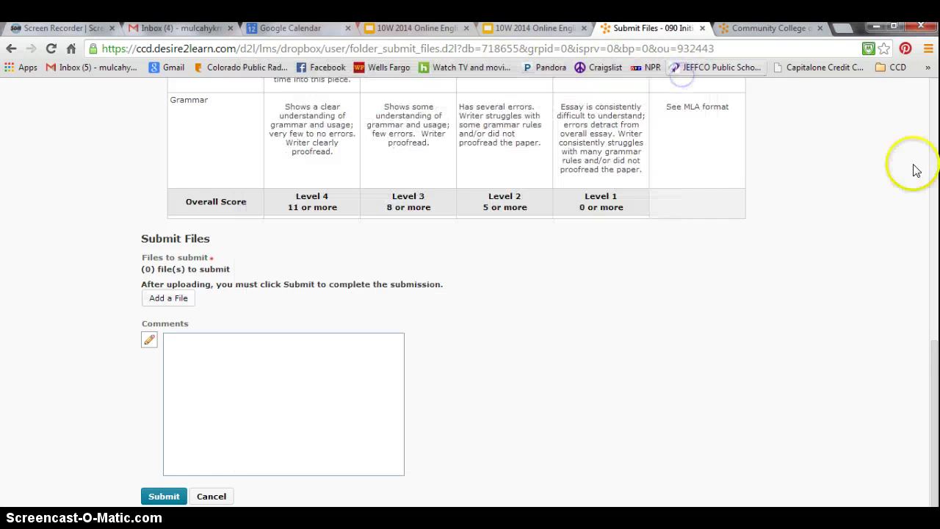
# - Return to the course homepage and open the Grades page
pyautogui.moveTo(935, 357); pyautogui.dragTo(935, 95)
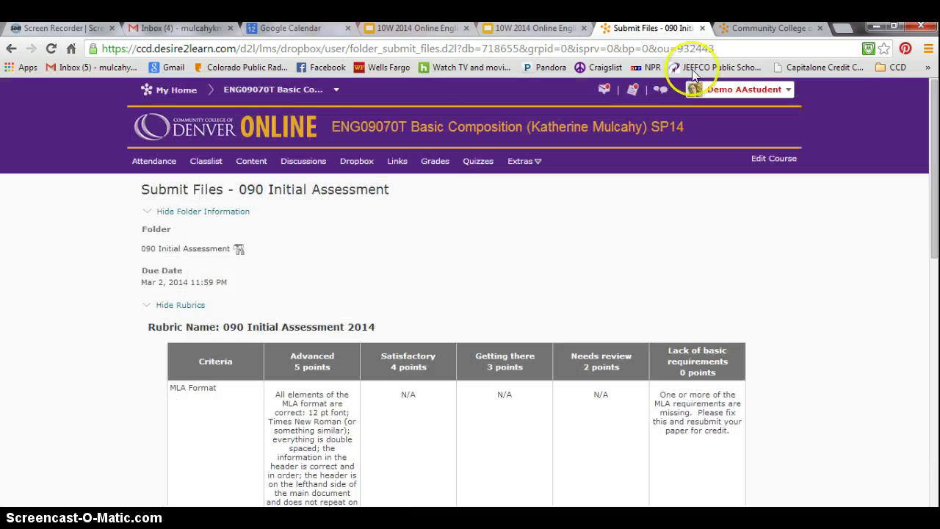
pyautogui.click(275, 90)
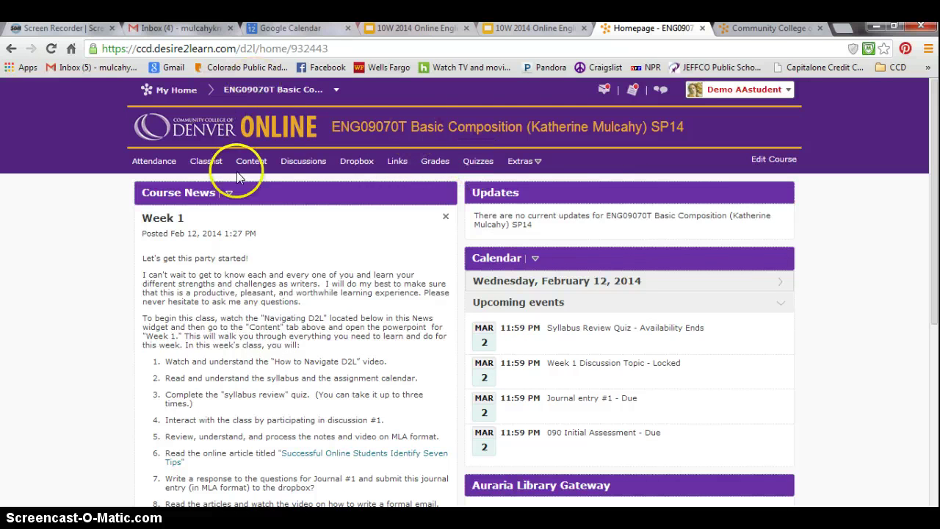
pyautogui.click(433, 164)
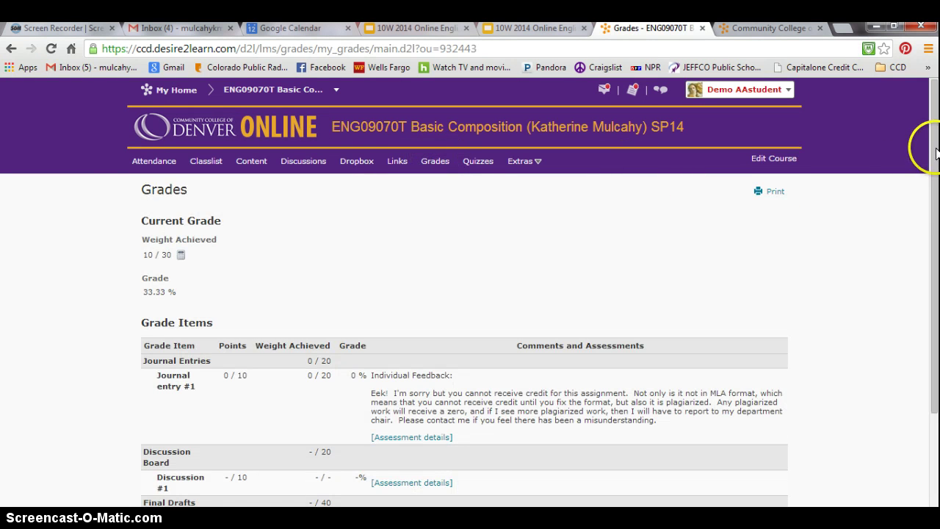
# - Examine the grade items, highlighting the Syllabus Review Quiz and Journal entry #1 rows, and return to the course homepage
pyautogui.moveTo(937, 226); pyautogui.dragTo(937, 332)
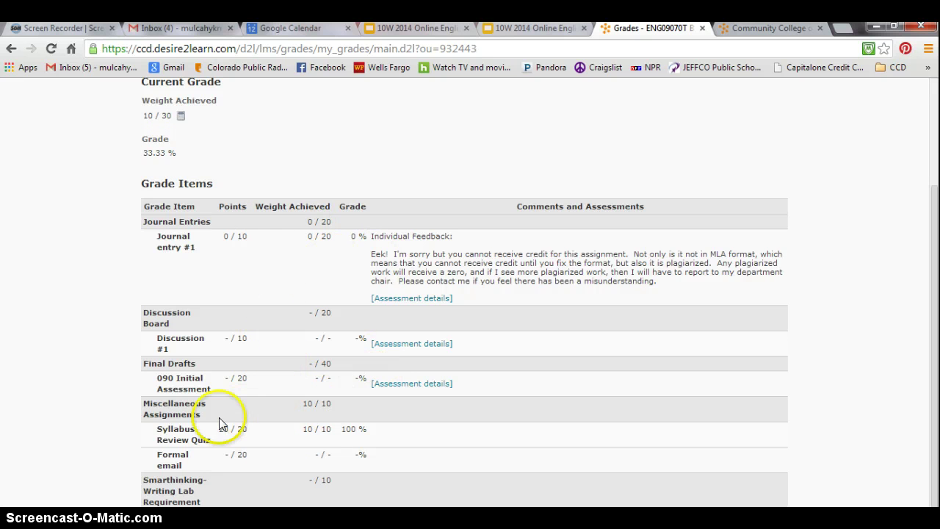
pyautogui.moveTo(390, 428); pyautogui.dragTo(184, 430)
pyautogui.click(197, 234)
pyautogui.moveTo(197, 235); pyautogui.dragTo(360, 238)
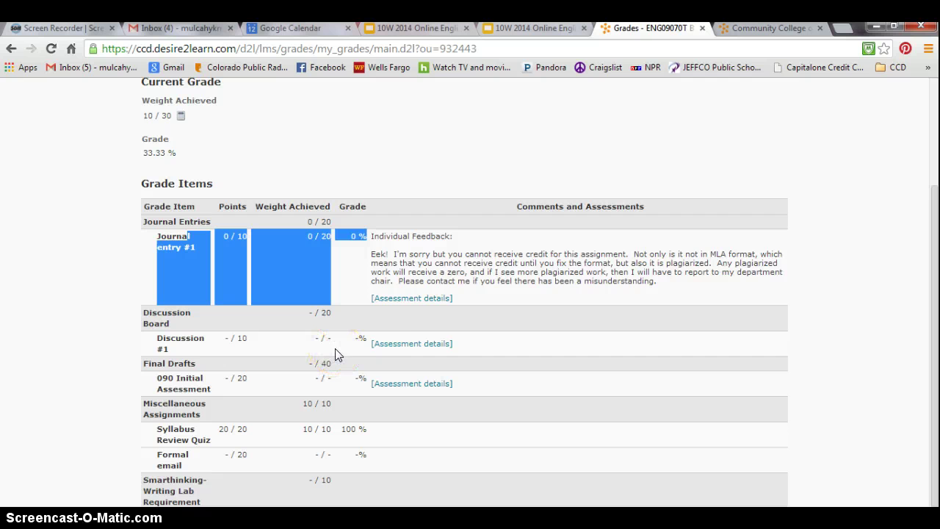
pyautogui.moveTo(933, 409); pyautogui.dragTo(933, 303)
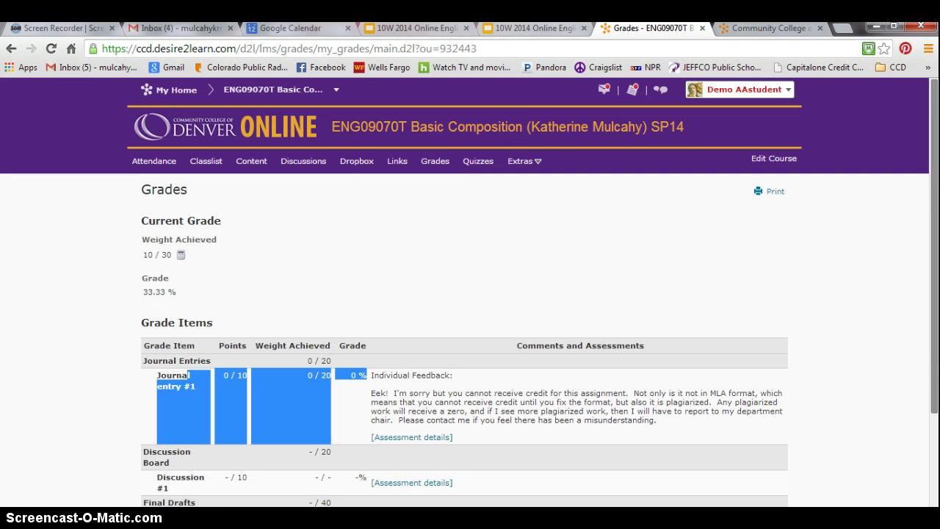
pyautogui.click(279, 96)
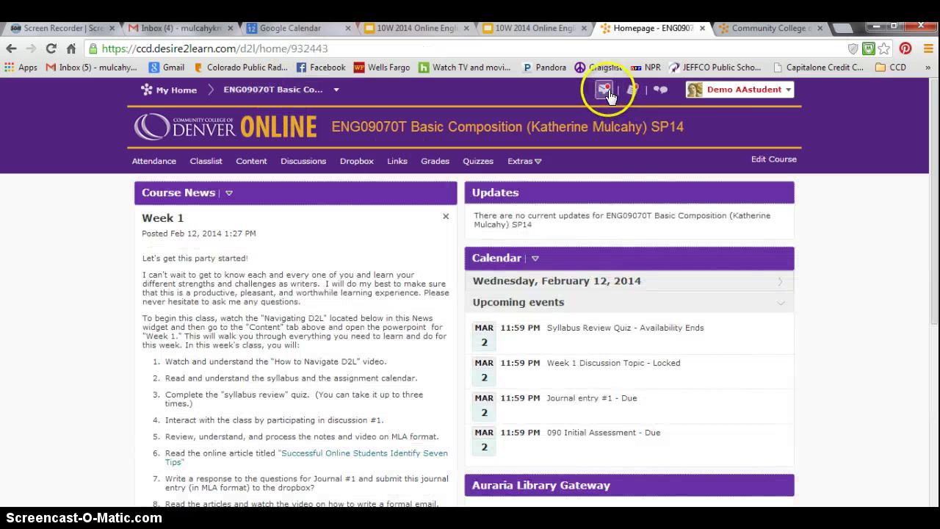